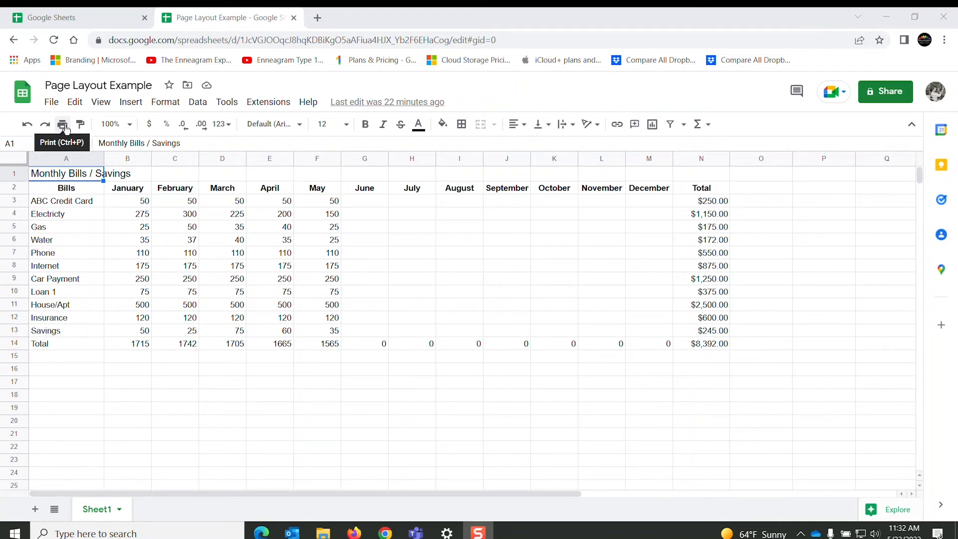
# - Open the print settings for the sheet and preview its pages in Portrait orientation
pyautogui.click(63, 125)
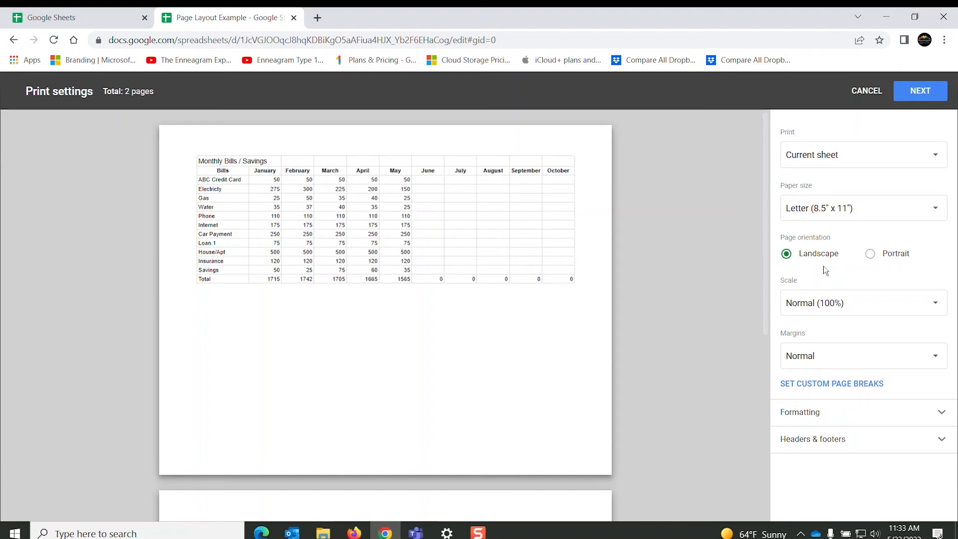
pyautogui.click(871, 255)
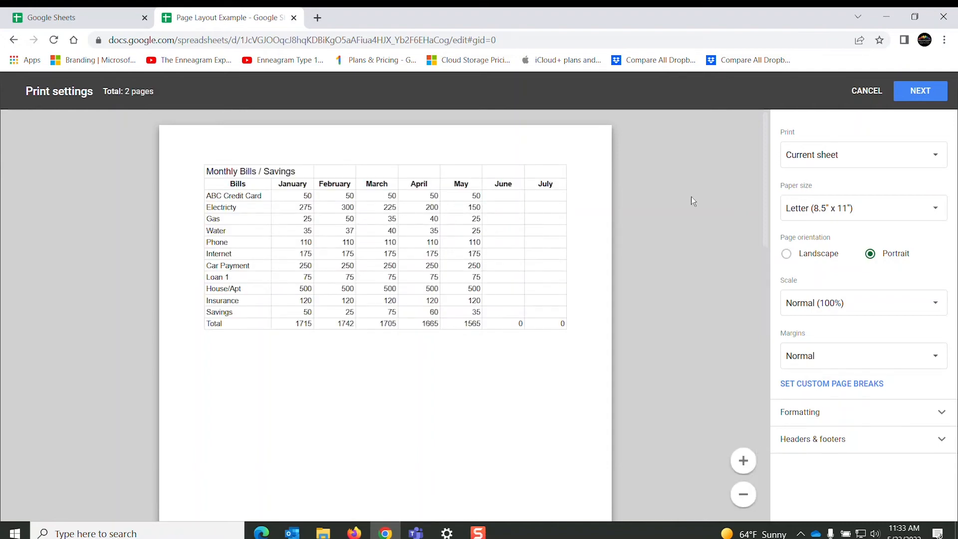
pyautogui.moveTo(765, 174); pyautogui.dragTo(741, 330)
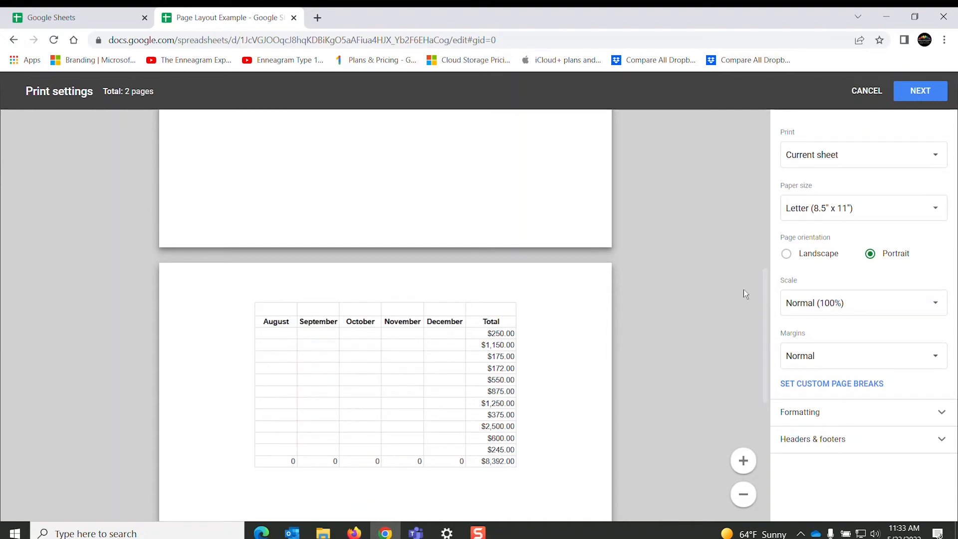
# - Set the page orientation back to Landscape and review the page preview
pyautogui.click(787, 254)
pyautogui.moveTo(768, 320); pyautogui.dragTo(756, 143)
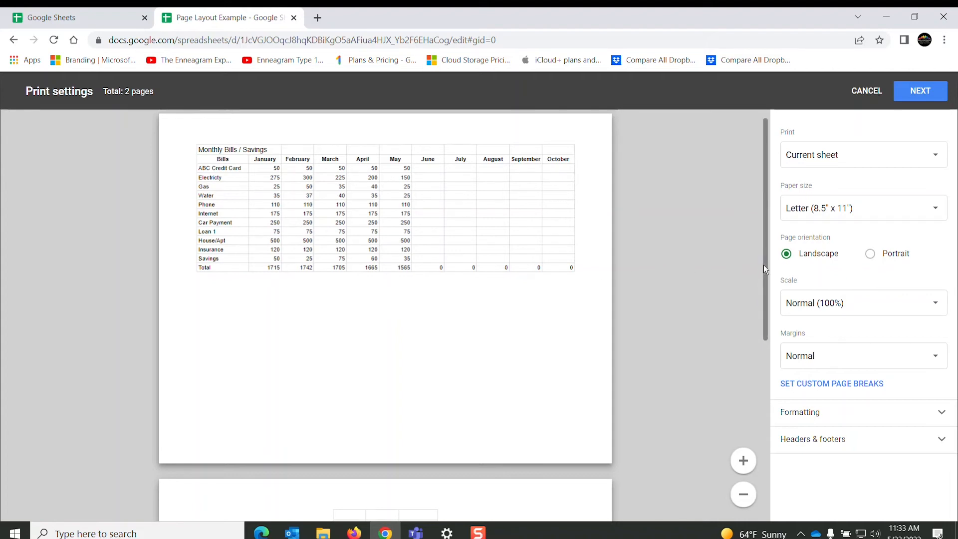
pyautogui.moveTo(764, 265); pyautogui.dragTo(762, 260)
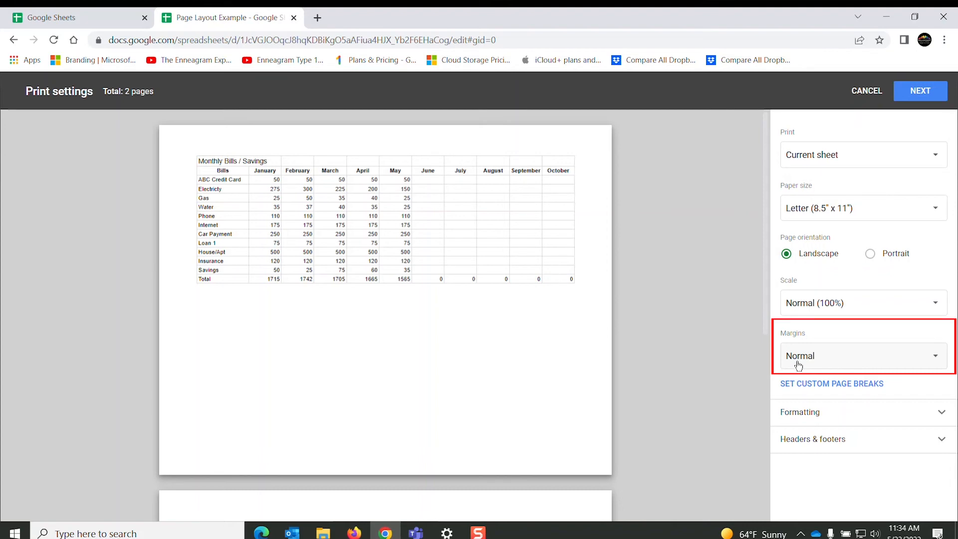
# - Set the margins to Narrow and check how the columns divide across the pages
pyautogui.click(937, 361)
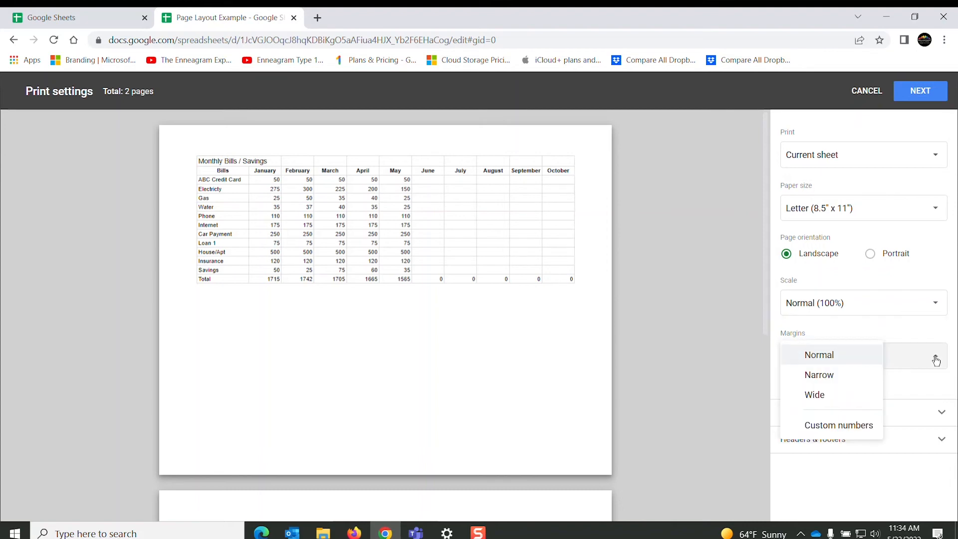
pyautogui.click(832, 379)
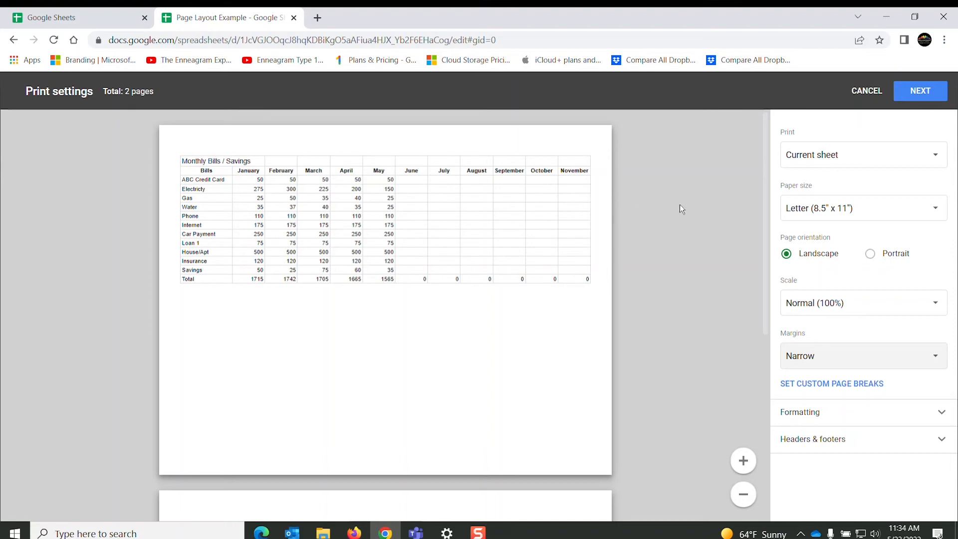
pyautogui.moveTo(765, 196); pyautogui.dragTo(747, 285)
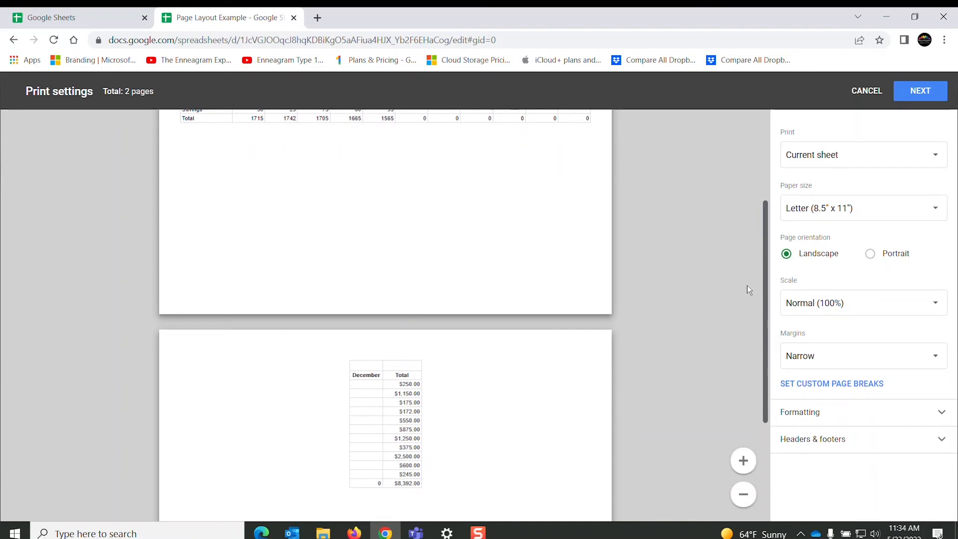
pyautogui.moveTo(748, 286); pyautogui.dragTo(751, 193)
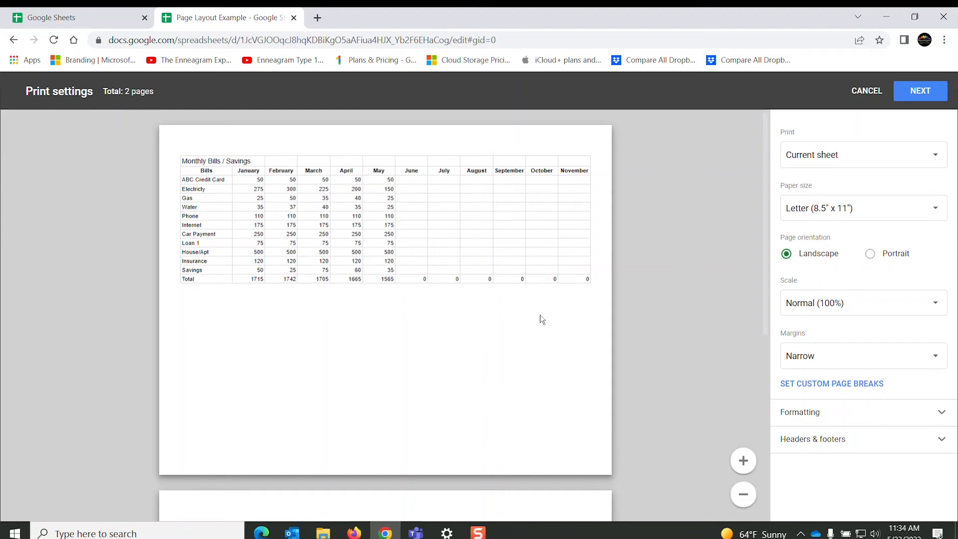
# - Change the margins to Wide and look through the previewed pages
pyautogui.click(936, 358)
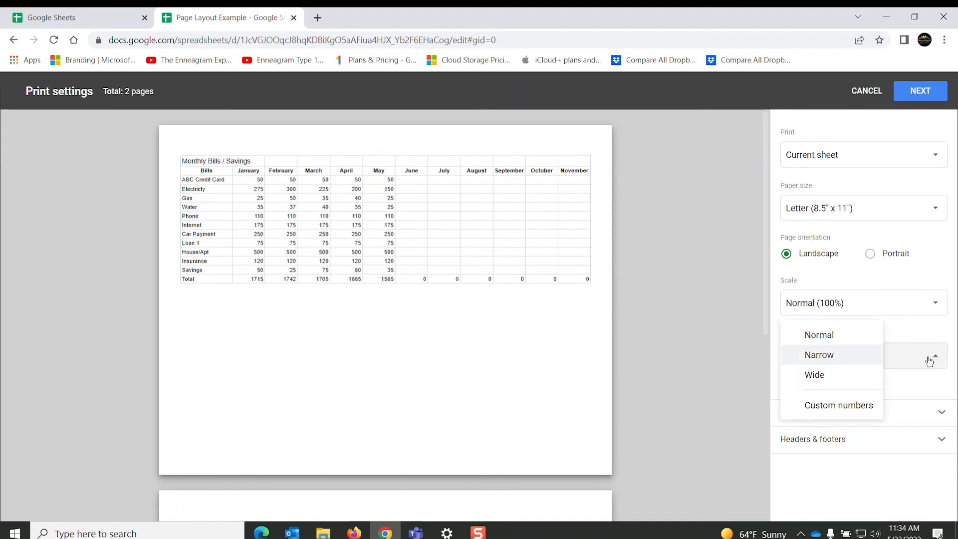
pyautogui.click(823, 379)
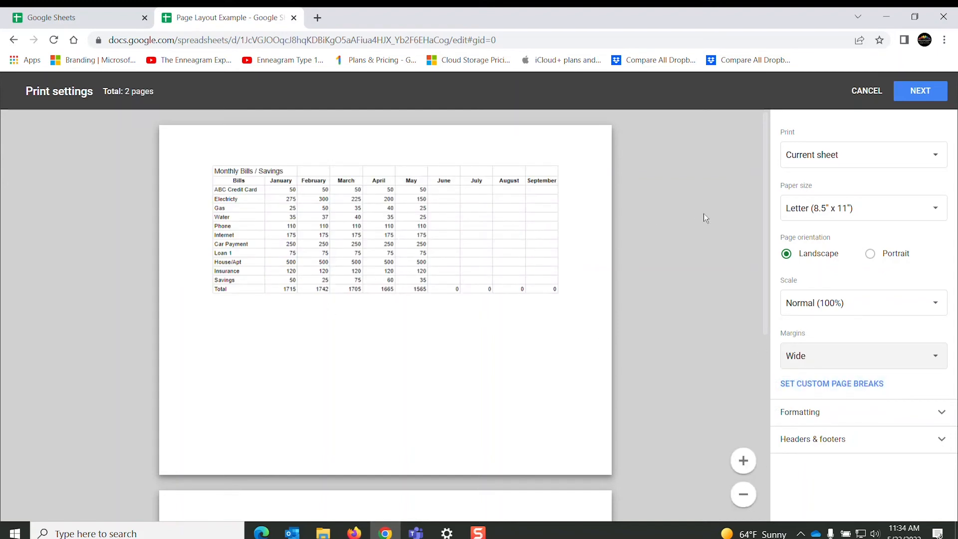
pyautogui.moveTo(764, 196); pyautogui.dragTo(760, 298)
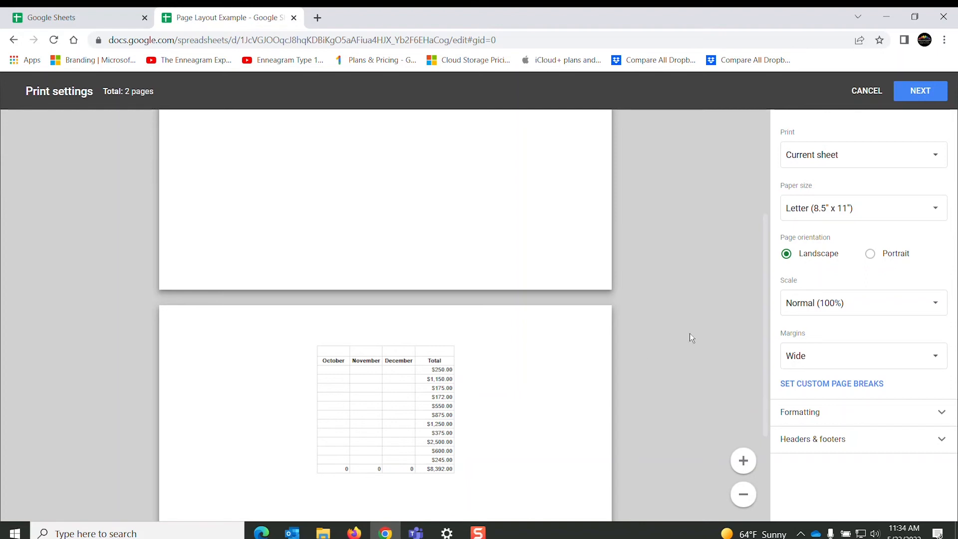
pyautogui.moveTo(765, 308); pyautogui.dragTo(757, 206)
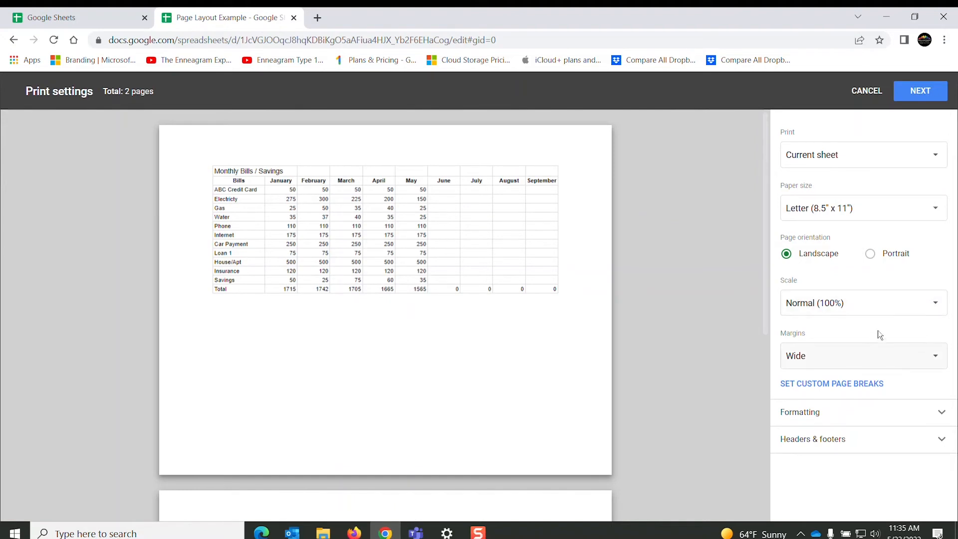
# - Switch the margins to custom numbers and set the left margin to 0.25 inches
pyautogui.click(937, 359)
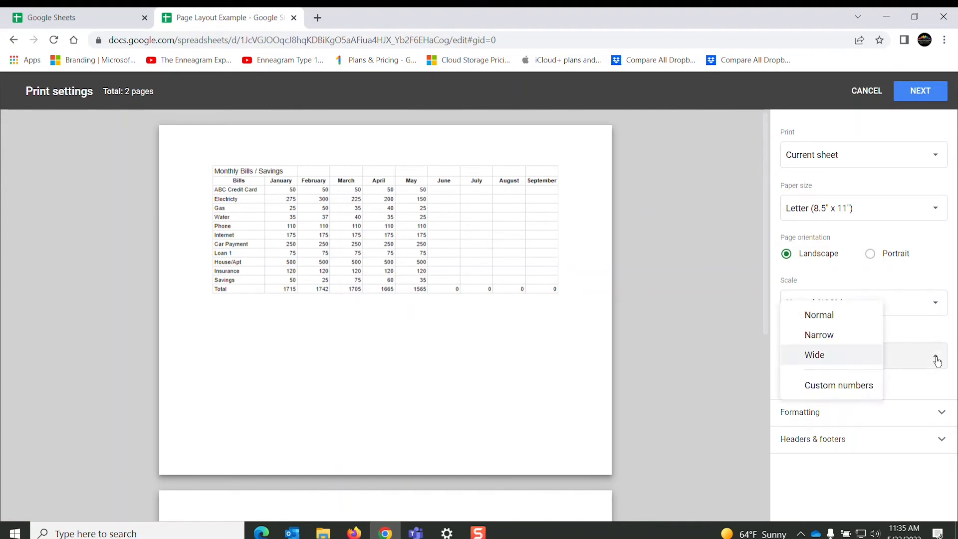
pyautogui.click(859, 387)
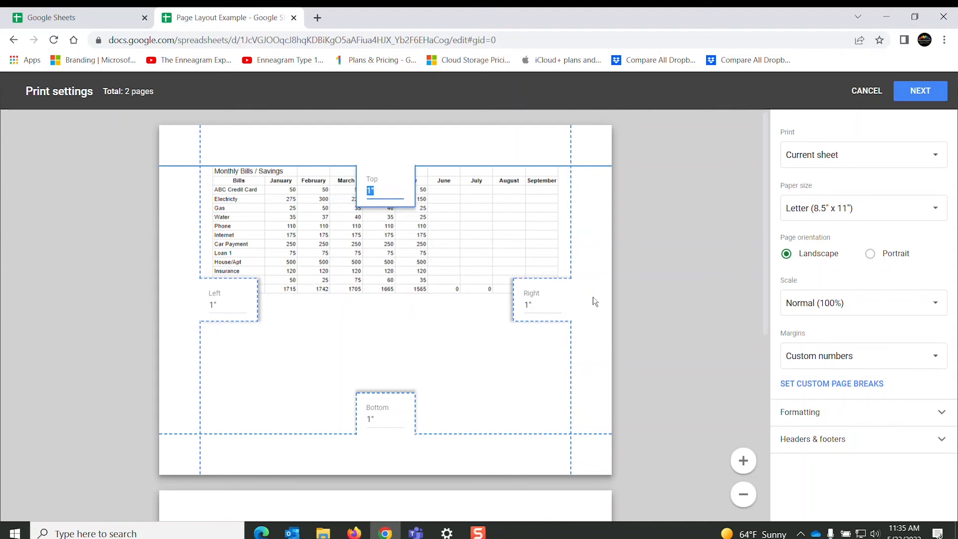
pyautogui.click(213, 304)
pyautogui.write('.25')
pyautogui.press('Return')
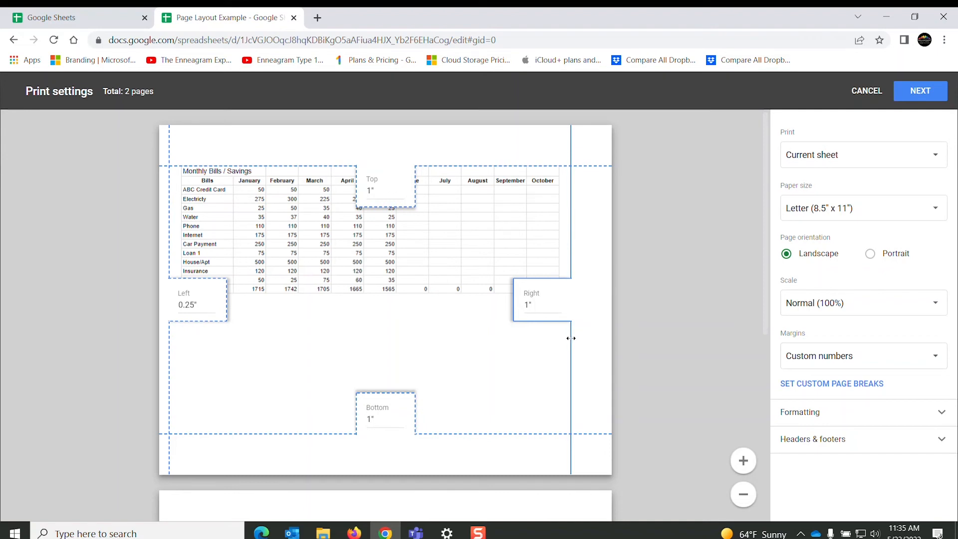
# - Reduce the right margin to about 0.23 inches and the top margin to about 0.5 inches directly on the page preview
pyautogui.moveTo(570, 338); pyautogui.dragTo(603, 329)
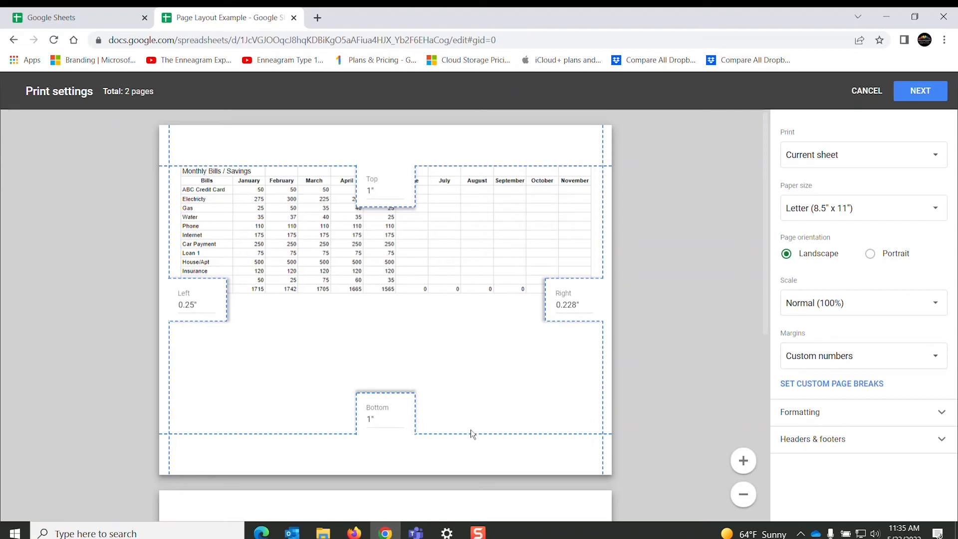
pyautogui.moveTo(420, 166); pyautogui.dragTo(417, 146)
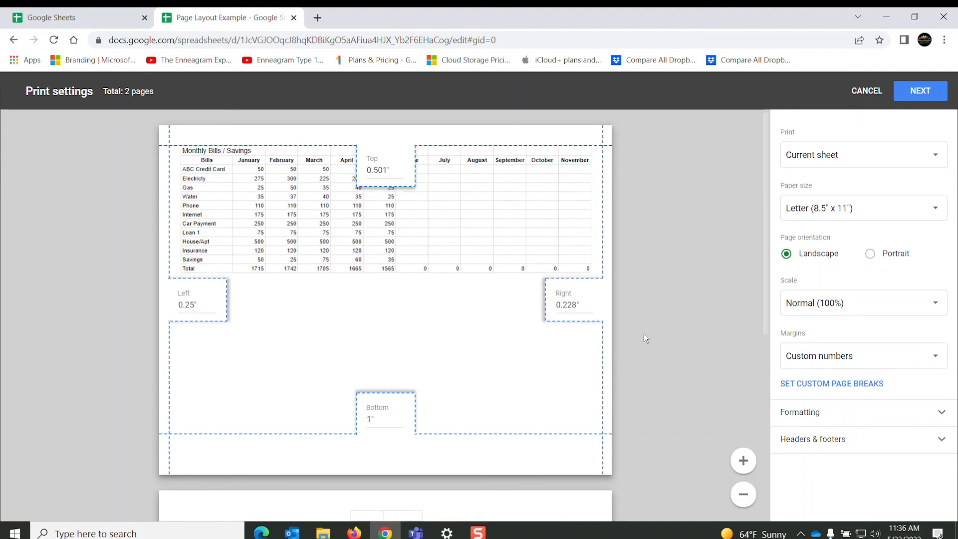
pyautogui.moveTo(762, 281); pyautogui.dragTo(729, 260)
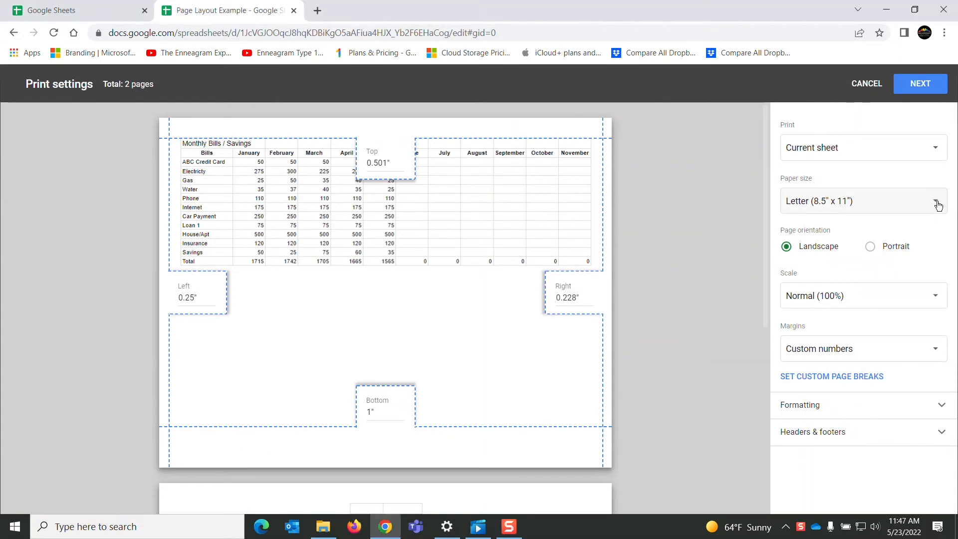
# - Set the paper size to Legal (8.5" x 14") and the margins to Narrow
pyautogui.click(938, 205)
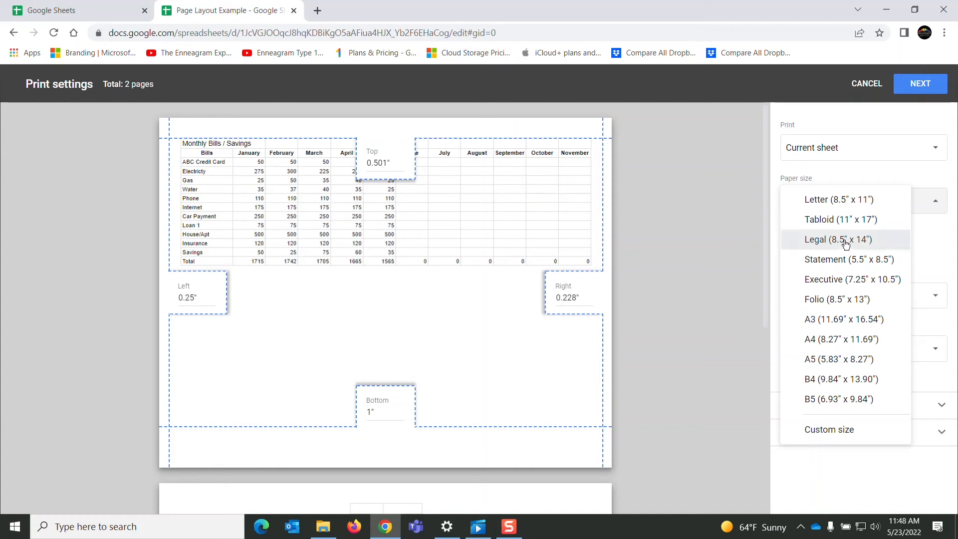
pyautogui.click(845, 242)
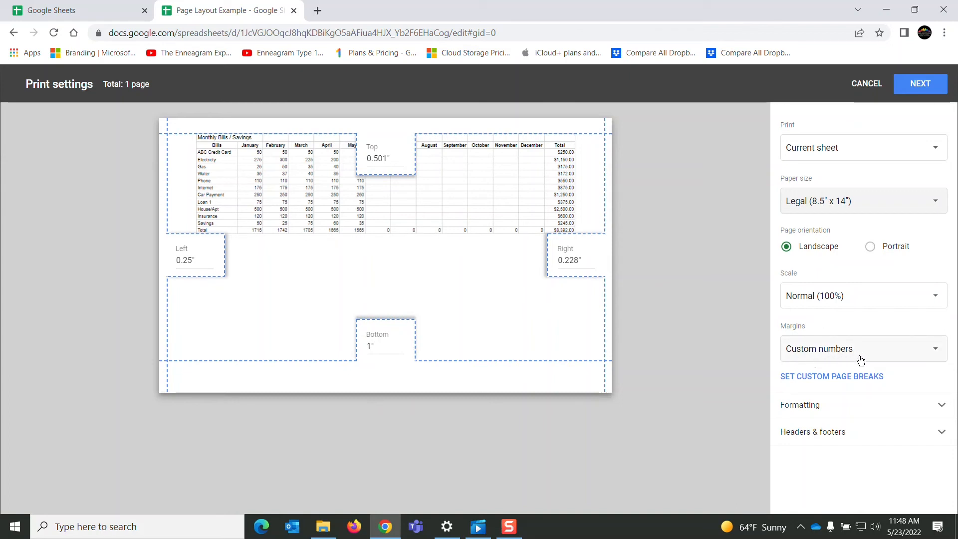
pyautogui.click(935, 351)
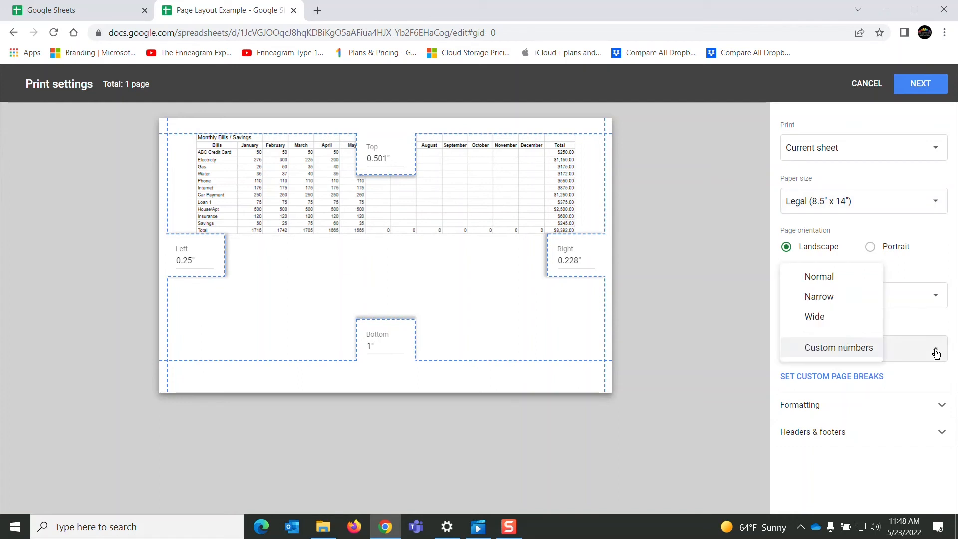
pyautogui.click(830, 300)
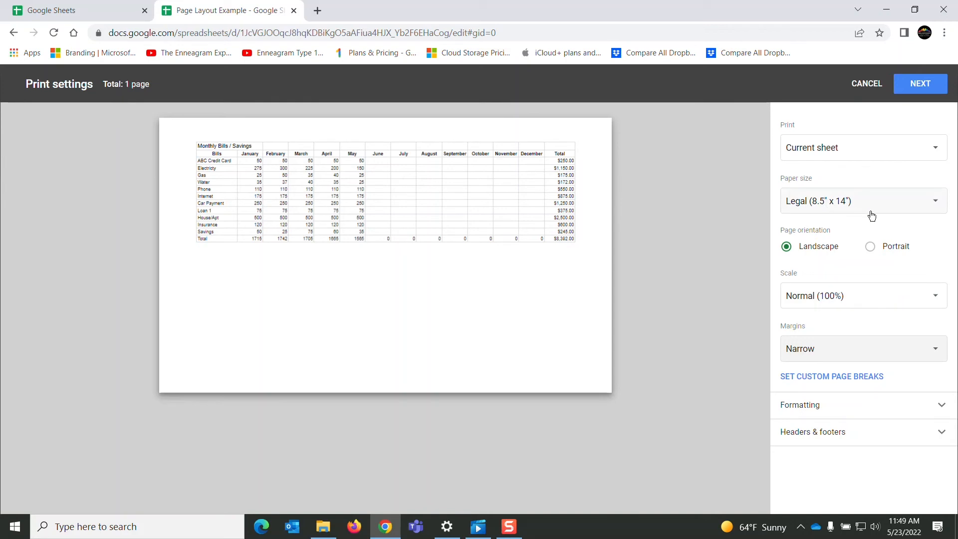
# - Try the Tabloid (11" x 17") paper size, and return the paper size to Legal (8.5" x 14")
pyautogui.click(936, 204)
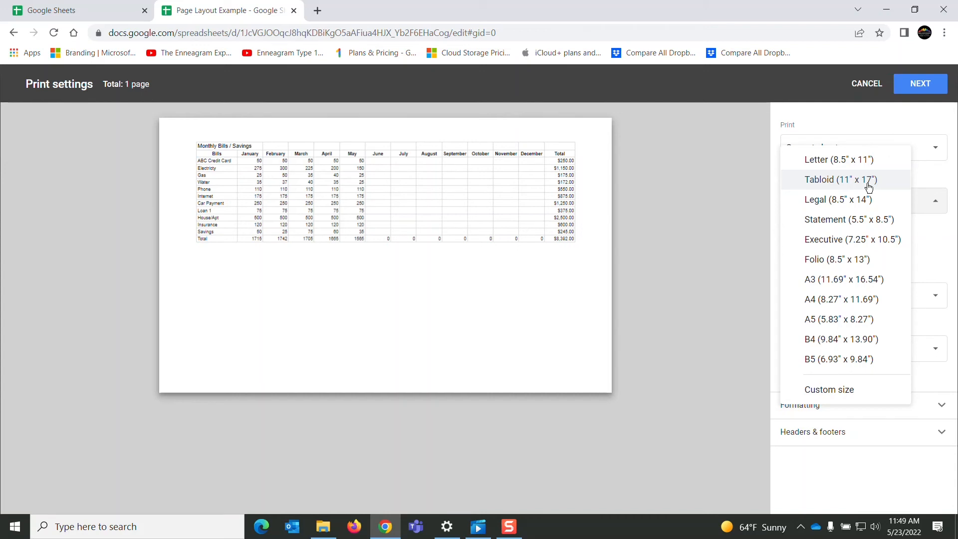
pyautogui.click(838, 182)
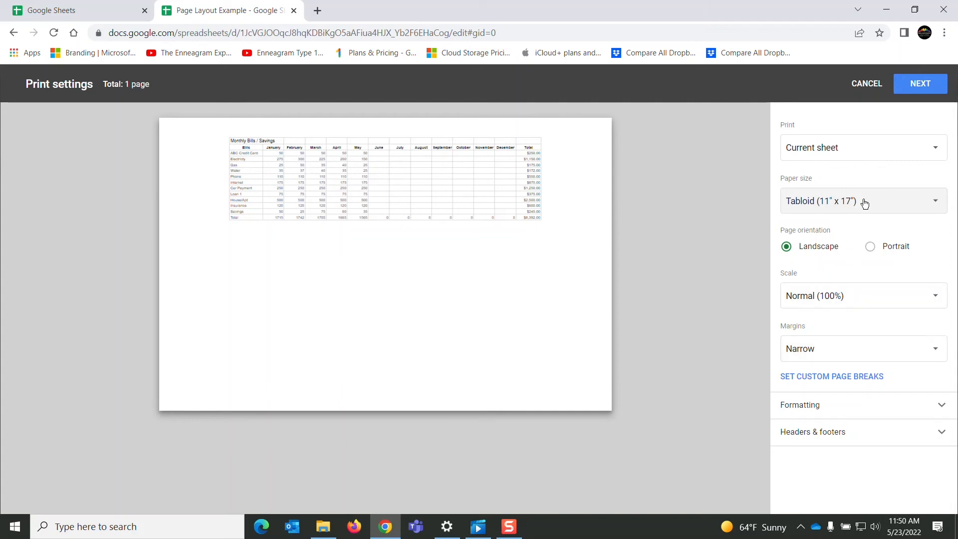
pyautogui.click(935, 204)
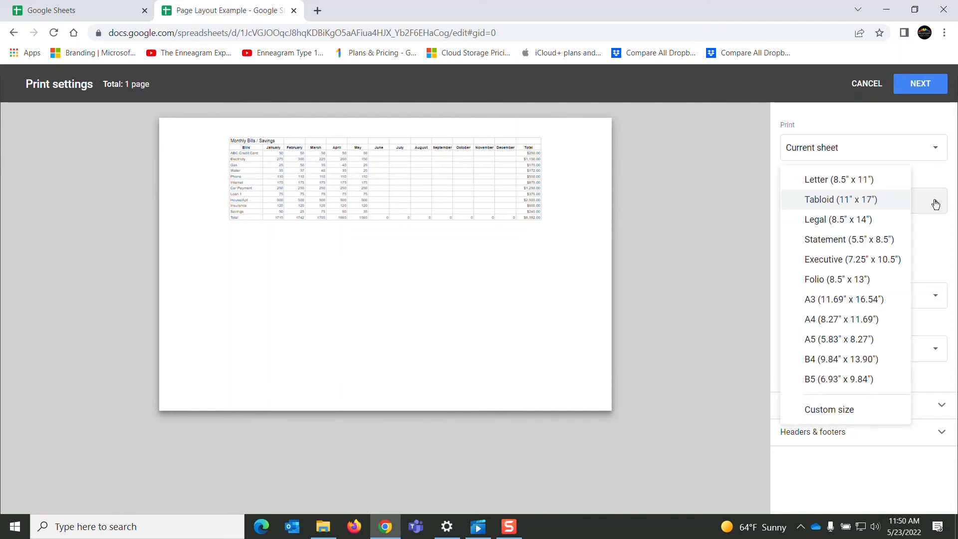
pyautogui.click(883, 224)
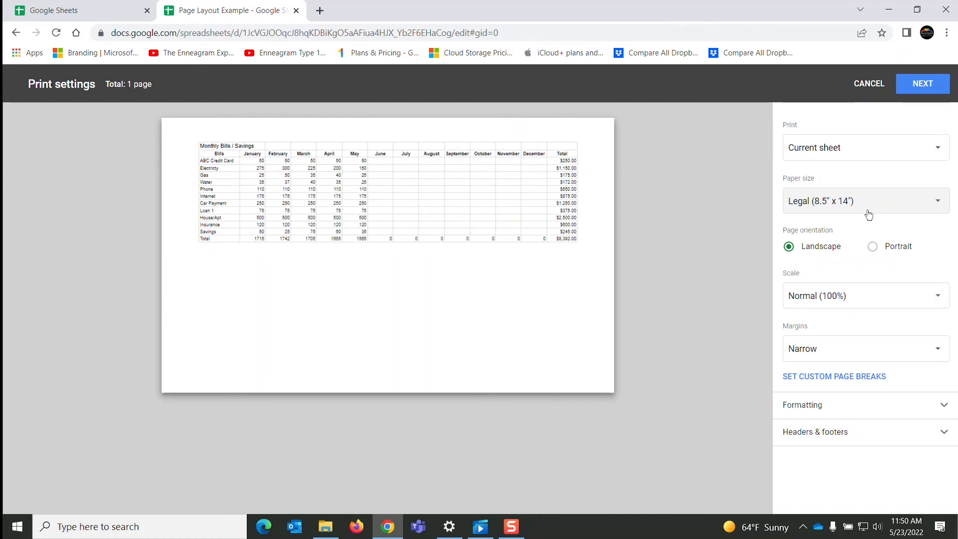
# - Set the paper size to Letter (8.5" x 11") and the scale to Fit to width
pyautogui.click(934, 199)
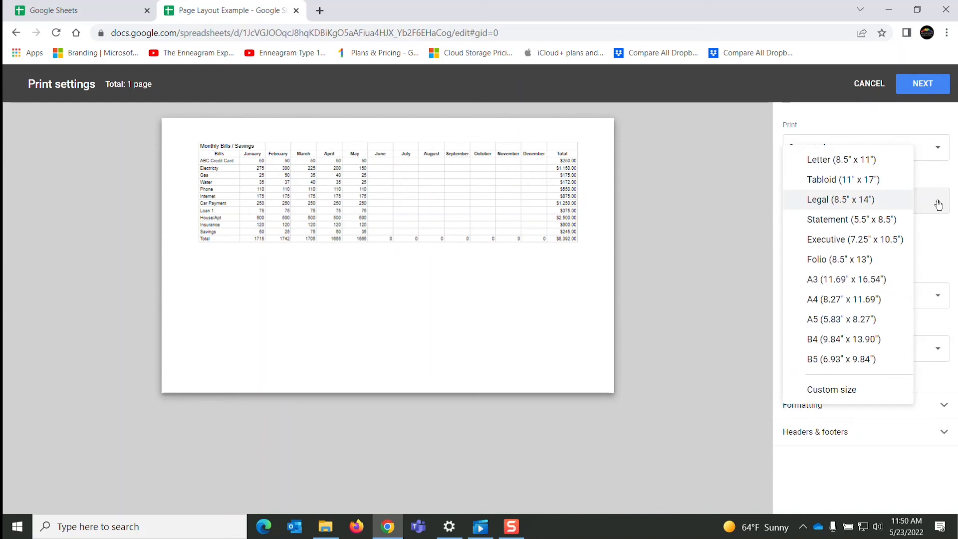
pyautogui.click(837, 162)
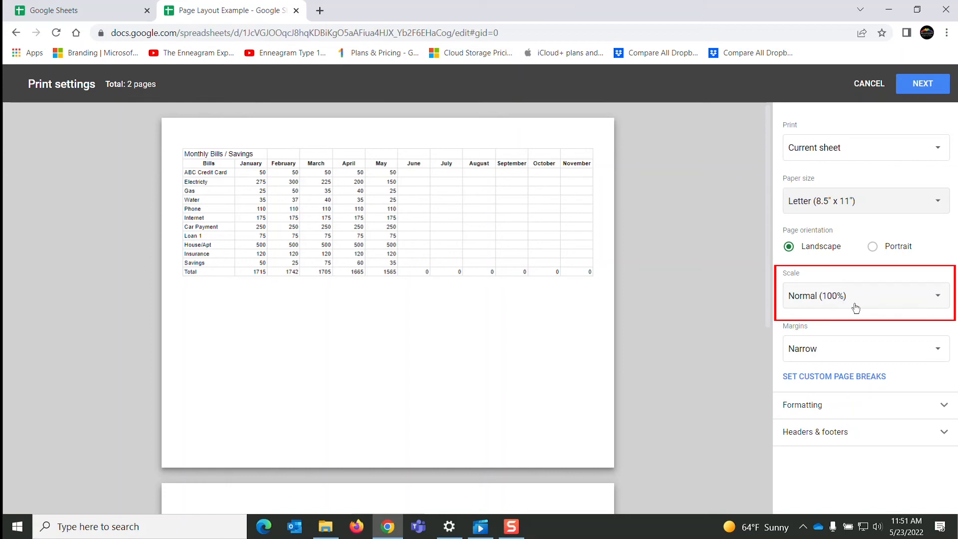
pyautogui.click(939, 300)
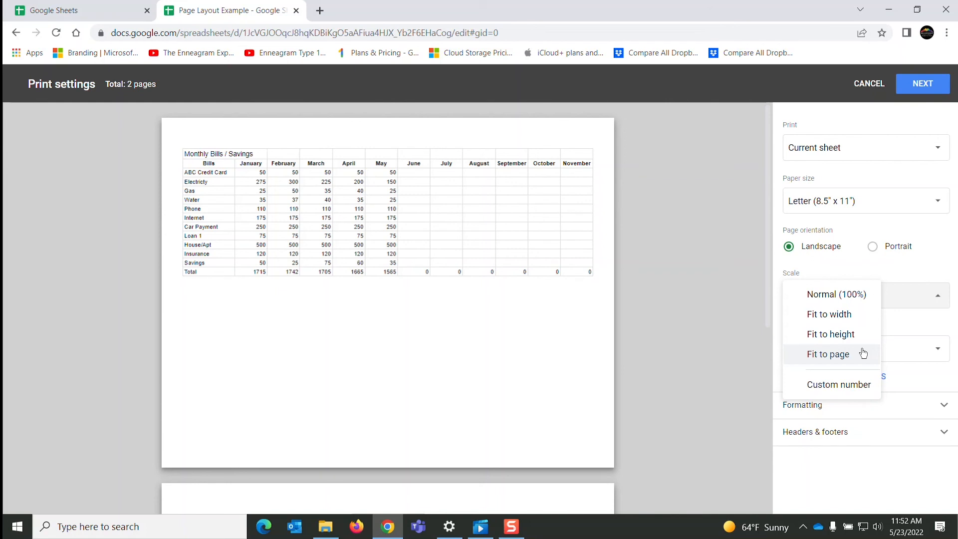
pyautogui.click(859, 321)
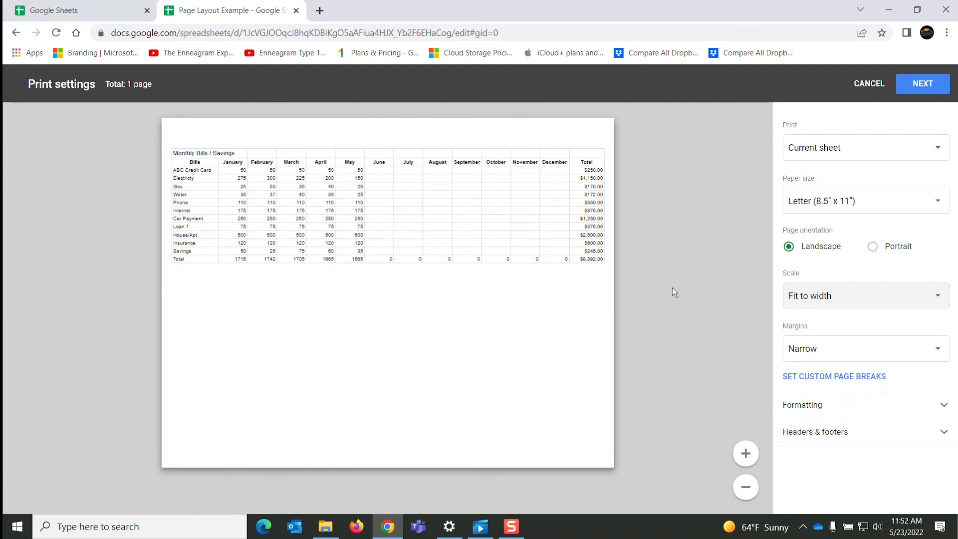
# - Leave the print settings for the spreadsheet and reopen them
pyautogui.press('Escape')
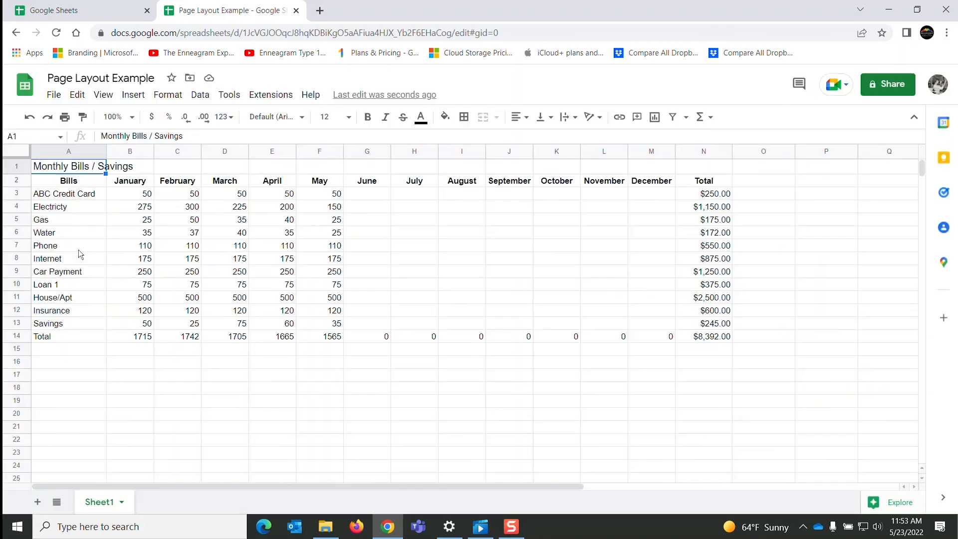
pyautogui.click(54, 96)
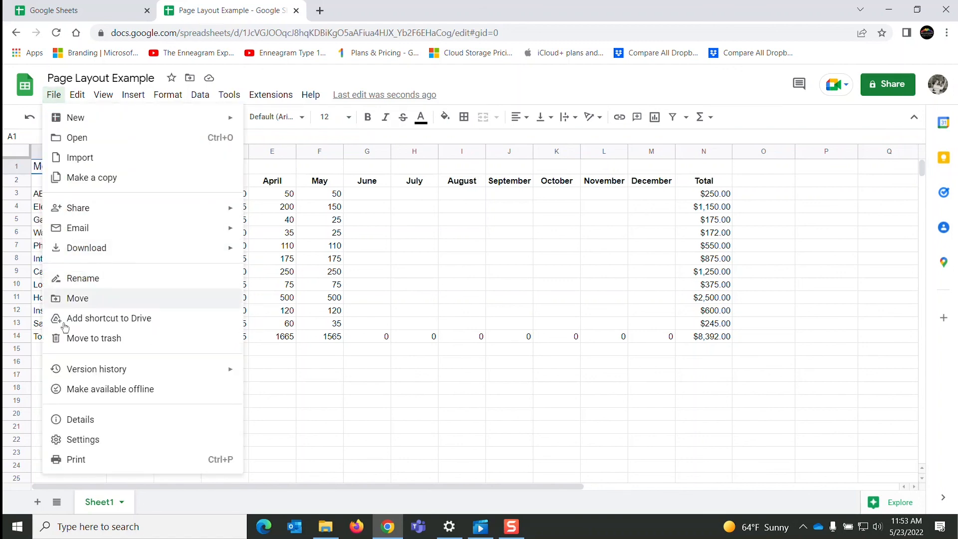
pyautogui.click(80, 459)
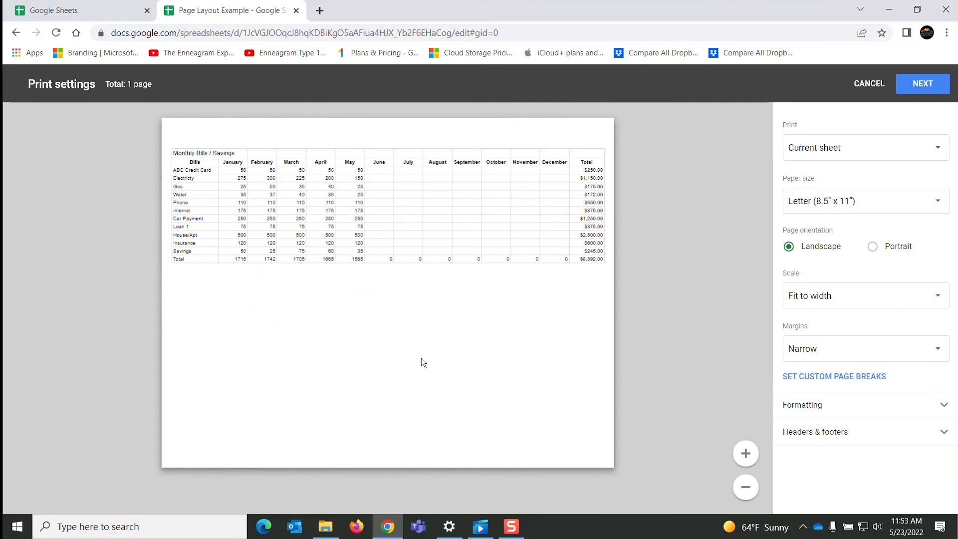